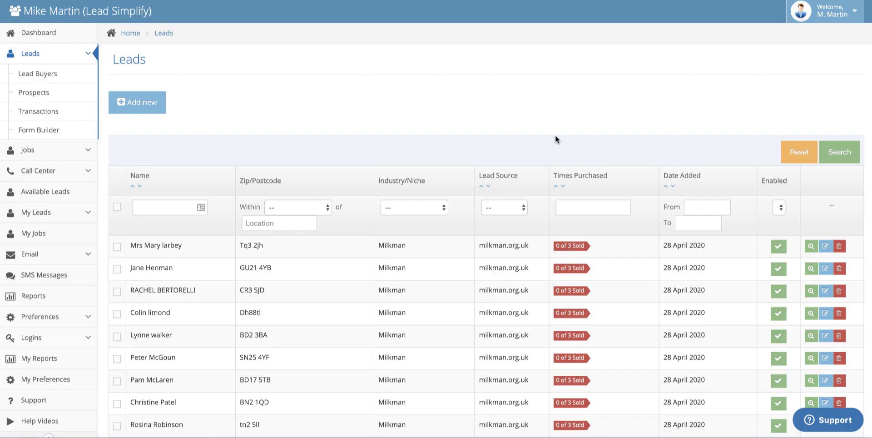
Step: Scroll through the first page of leads down to the pagination bar
{"action": "scroll", "coordinate": [546, 158], "scroll_direction": "down", "scroll_amount": 3}
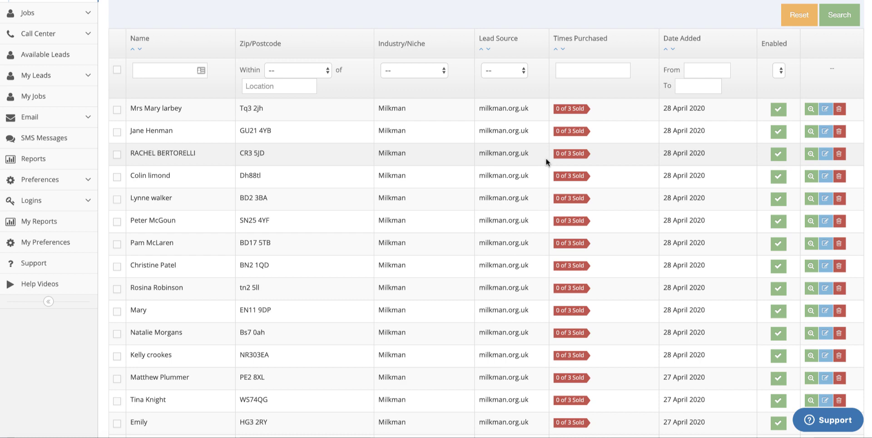
{"action": "scroll", "coordinate": [640, 135], "scroll_direction": "down", "scroll_amount": 3}
{"action": "scroll", "coordinate": [639, 136], "scroll_direction": "up", "scroll_amount": 1}
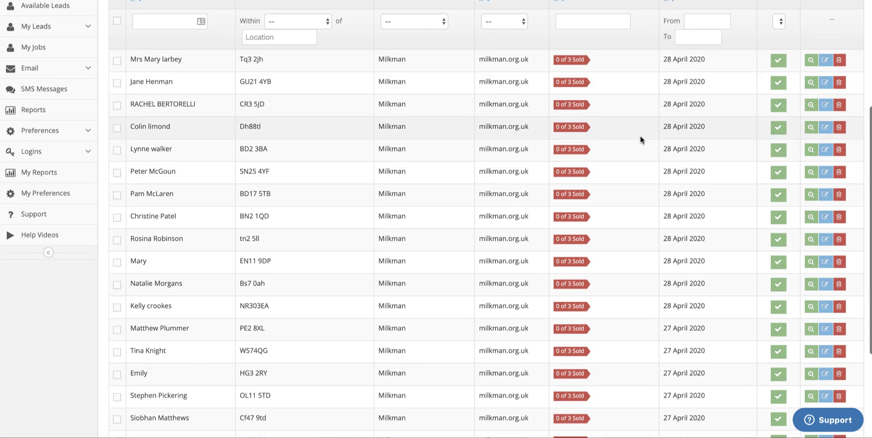
{"action": "scroll", "coordinate": [645, 181], "scroll_direction": "up", "scroll_amount": 9}
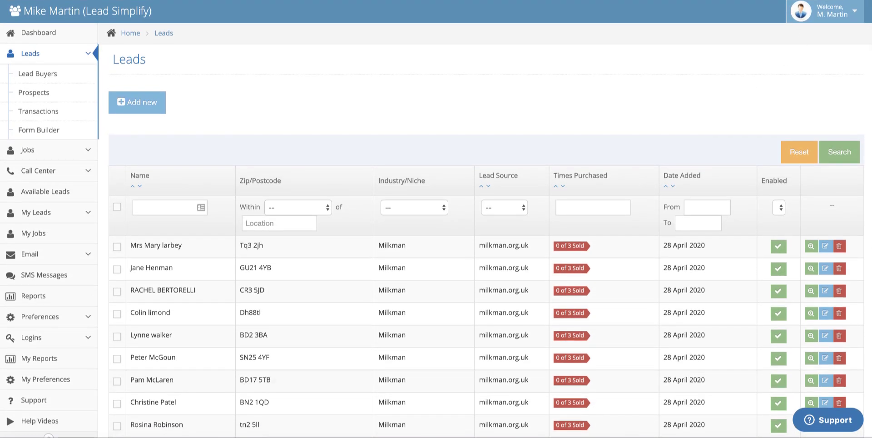
{"action": "scroll", "coordinate": [533, 241], "scroll_direction": "down", "scroll_amount": 5}
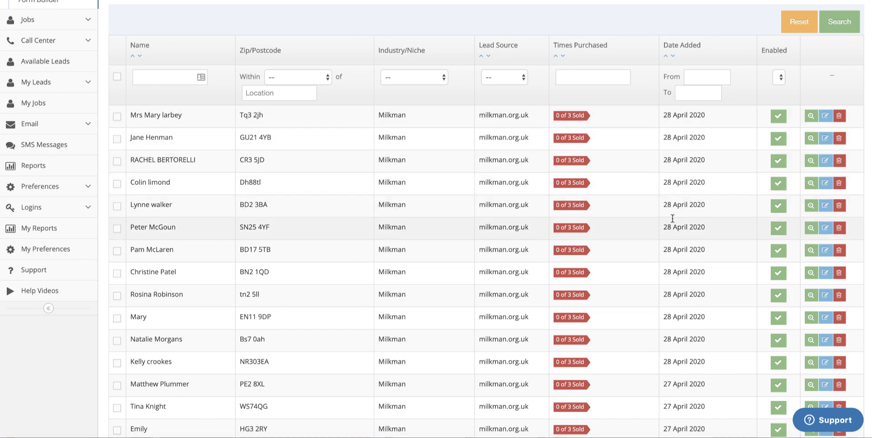
{"action": "scroll", "coordinate": [675, 228], "scroll_direction": "down", "scroll_amount": 3}
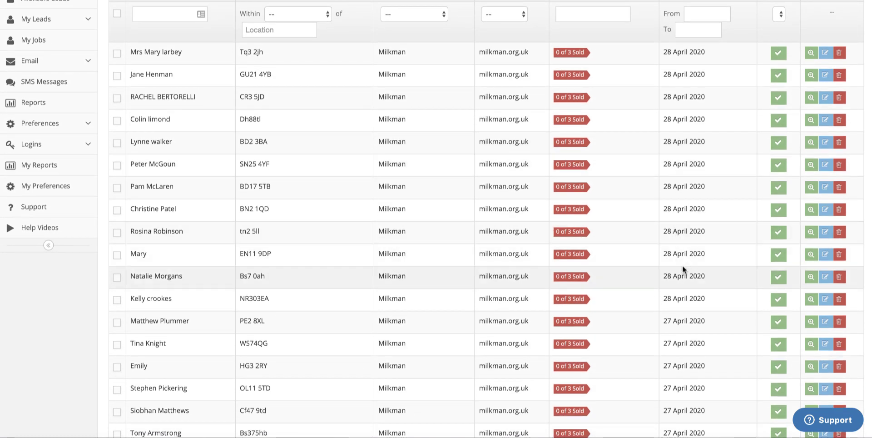
{"action": "scroll", "coordinate": [682, 268], "scroll_direction": "down", "scroll_amount": 1}
{"action": "scroll", "coordinate": [682, 269], "scroll_direction": "down", "scroll_amount": 1}
{"action": "scroll", "coordinate": [664, 246], "scroll_direction": "down", "scroll_amount": 2}
{"action": "scroll", "coordinate": [651, 228], "scroll_direction": "down", "scroll_amount": 2}
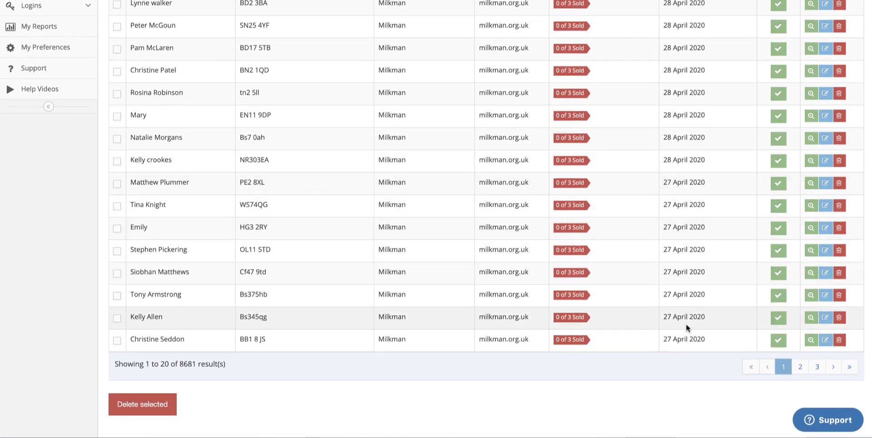
Step: Open page 2 of the leads list, showing results 21–40 of 8681, and review its rows
{"action": "left_click", "coordinate": [800, 367]}
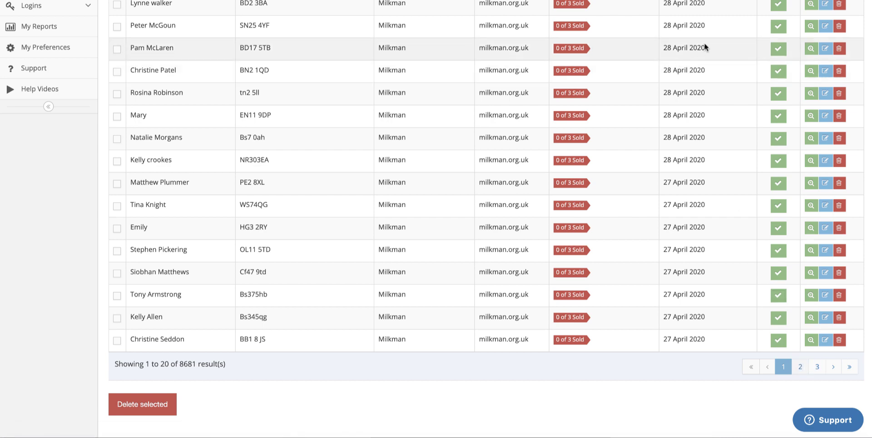
{"action": "scroll", "coordinate": [704, 45], "scroll_direction": "down", "scroll_amount": 4}
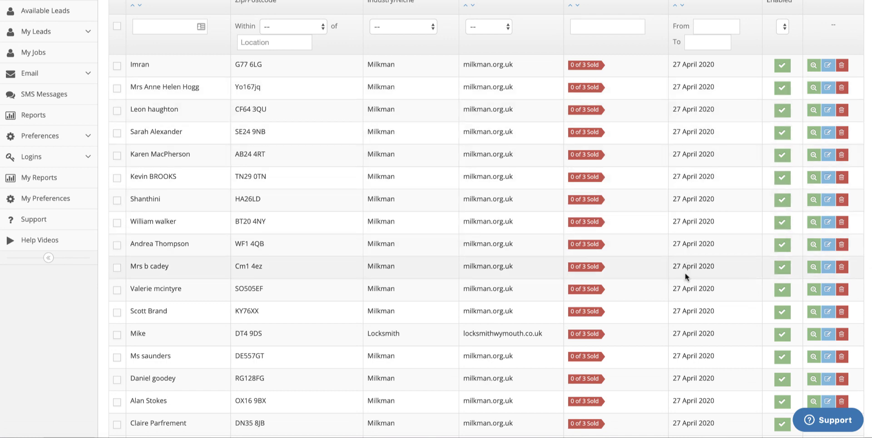
{"action": "scroll", "coordinate": [685, 273], "scroll_direction": "down", "scroll_amount": 1}
{"action": "scroll", "coordinate": [693, 251], "scroll_direction": "down", "scroll_amount": 1}
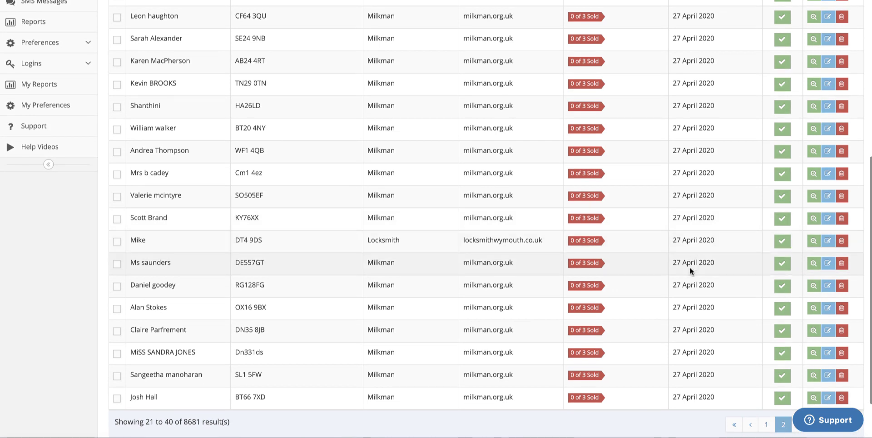
{"action": "scroll", "coordinate": [690, 268], "scroll_direction": "down", "scroll_amount": 1}
{"action": "scroll", "coordinate": [690, 269], "scroll_direction": "down", "scroll_amount": 1}
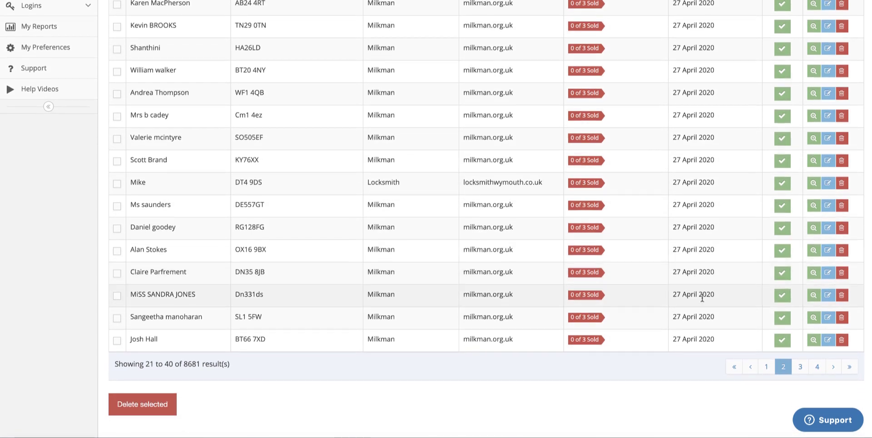
Step: Advance the leads list to page 3, showing leads 41–60, and review its rows
{"action": "left_click", "coordinate": [799, 369]}
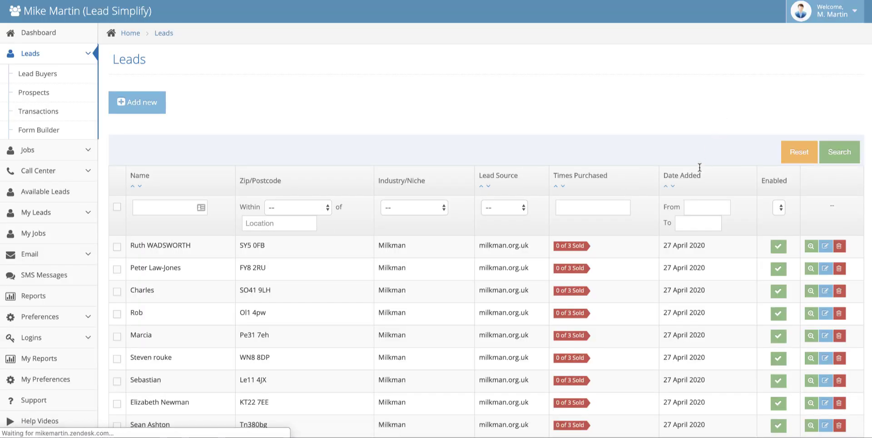
{"action": "scroll", "coordinate": [697, 170], "scroll_direction": "down", "scroll_amount": 5}
{"action": "scroll", "coordinate": [698, 171], "scroll_direction": "down", "scroll_amount": 1}
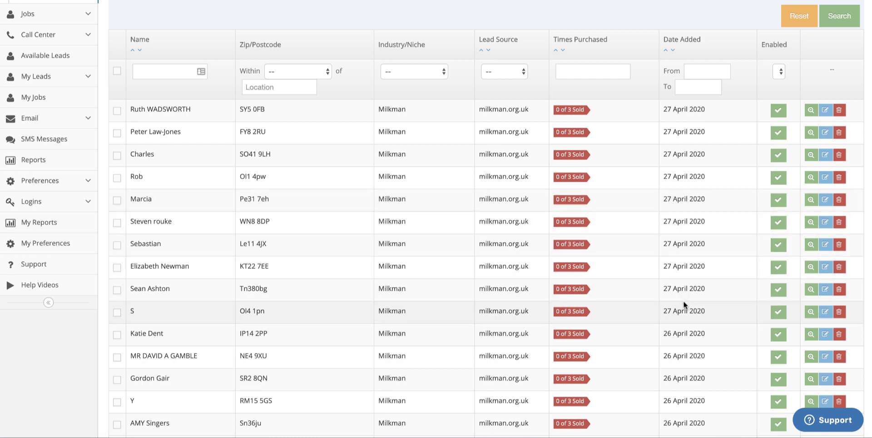
{"action": "scroll", "coordinate": [685, 301], "scroll_direction": "down", "scroll_amount": 2}
{"action": "scroll", "coordinate": [684, 300], "scroll_direction": "down", "scroll_amount": 3}
{"action": "scroll", "coordinate": [696, 183], "scroll_direction": "down", "scroll_amount": 1}
{"action": "scroll", "coordinate": [697, 181], "scroll_direction": "down", "scroll_amount": 2}
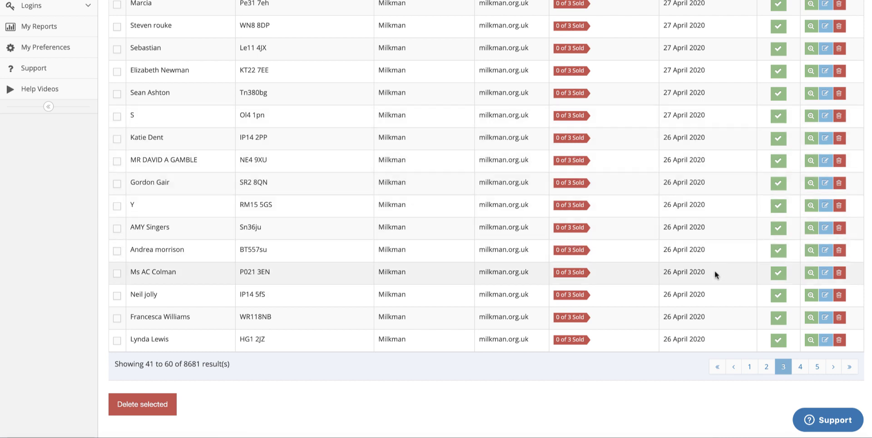
Step: Advance to page 4 of the leads list, showing leads 61–80
{"action": "left_click", "coordinate": [800, 370]}
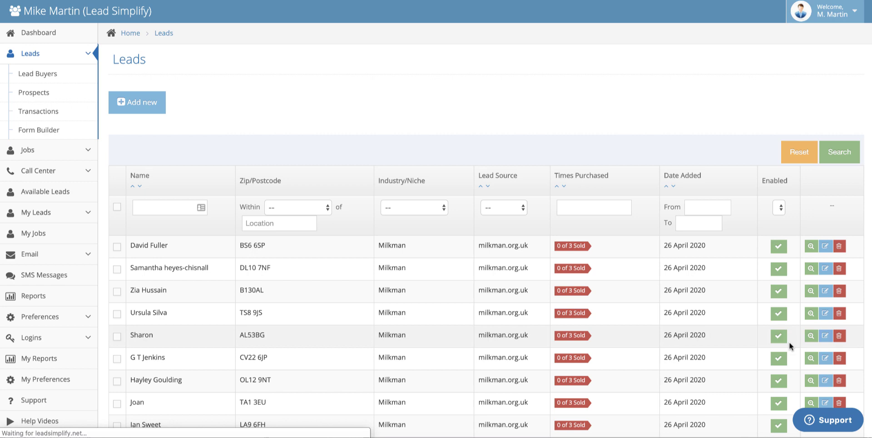
{"action": "scroll", "coordinate": [732, 254], "scroll_direction": "down", "scroll_amount": 3}
{"action": "scroll", "coordinate": [731, 254], "scroll_direction": "down", "scroll_amount": 5}
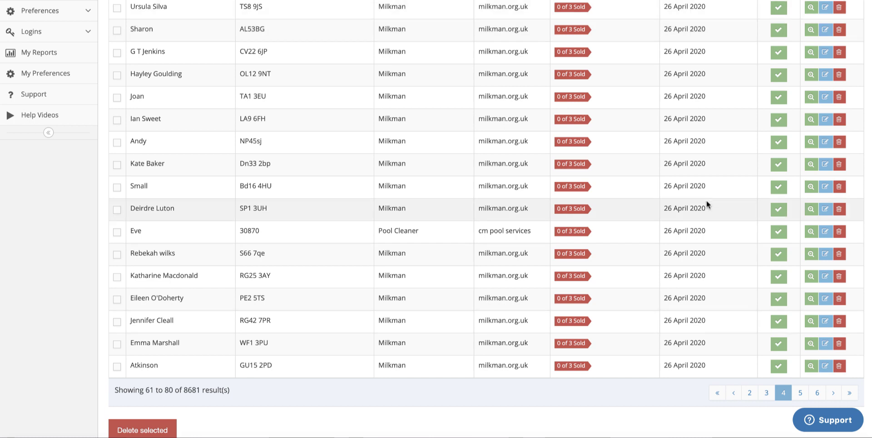
{"action": "scroll", "coordinate": [708, 205], "scroll_direction": "down", "scroll_amount": 1}
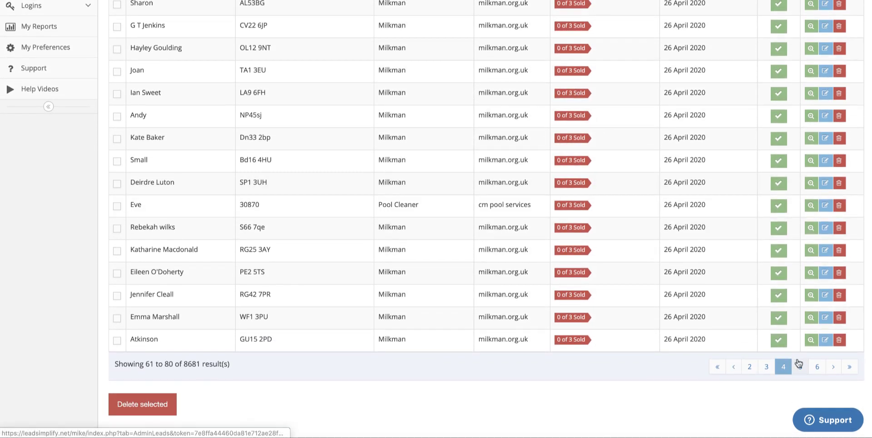
Step: Advance to page 5, showing leads 81–100, then step back a page
{"action": "left_click", "coordinate": [798, 366]}
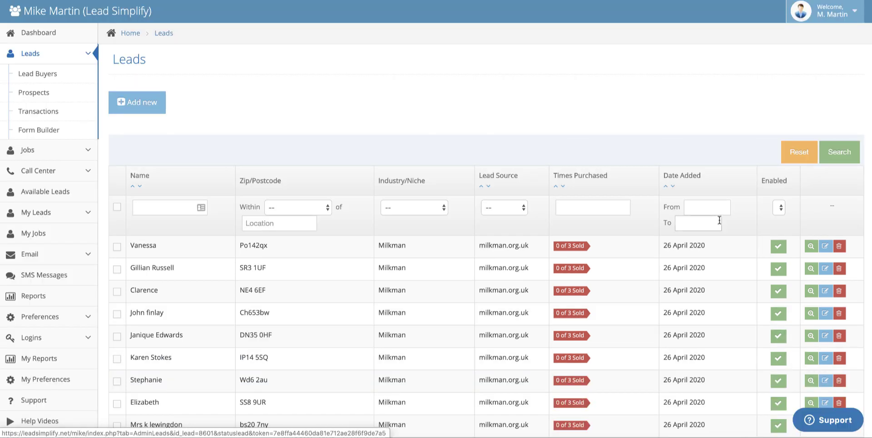
{"action": "scroll", "coordinate": [736, 297], "scroll_direction": "down", "scroll_amount": 2}
{"action": "scroll", "coordinate": [736, 297], "scroll_direction": "down", "scroll_amount": 5}
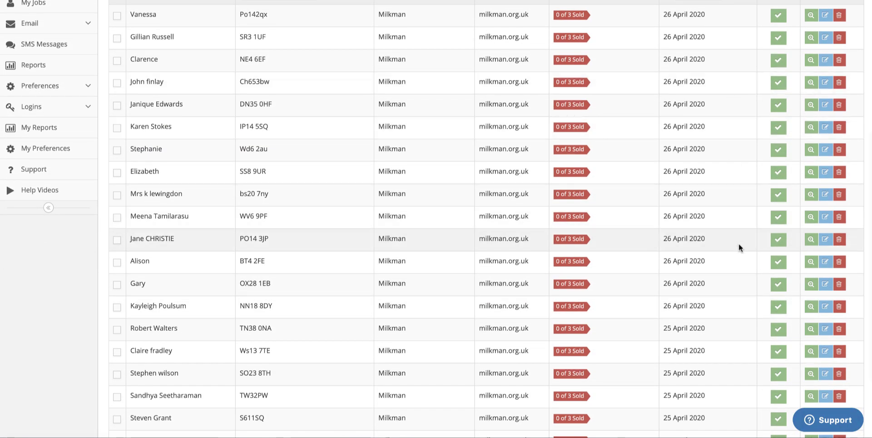
{"action": "scroll", "coordinate": [740, 318], "scroll_direction": "down", "scroll_amount": 2}
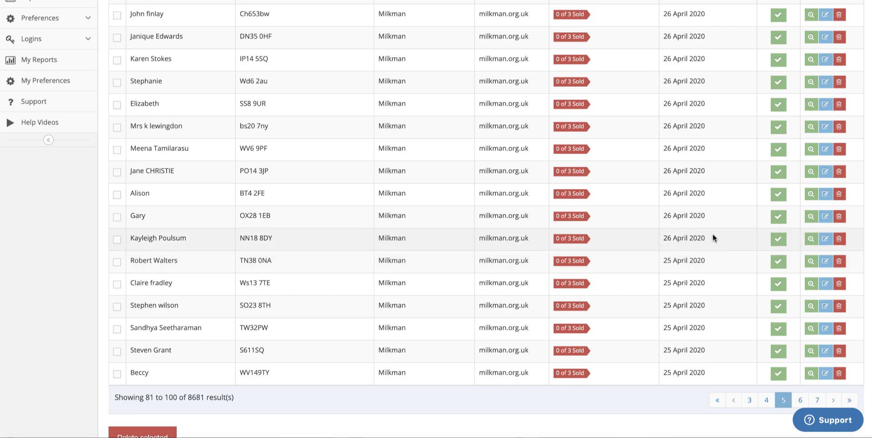
{"action": "scroll", "coordinate": [713, 236], "scroll_direction": "up", "scroll_amount": 3}
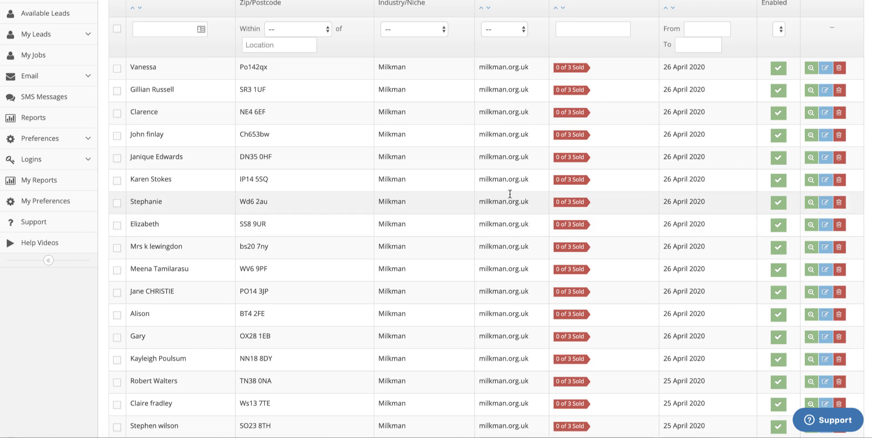
{"action": "scroll", "coordinate": [509, 196], "scroll_direction": "down", "scroll_amount": 4}
{"action": "left_click", "coordinate": [733, 368]}
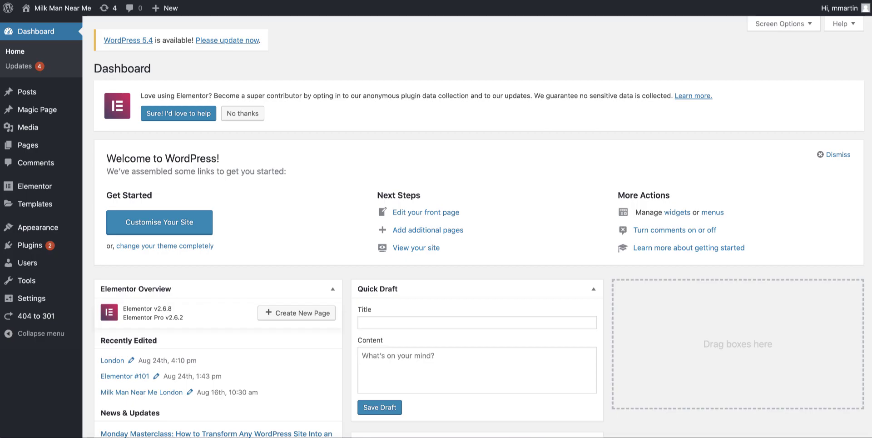
Step: Visit the live Milk Man Near Me homepage and scroll to its London milkmen Q&A
{"action": "left_click", "coordinate": [66, 11]}
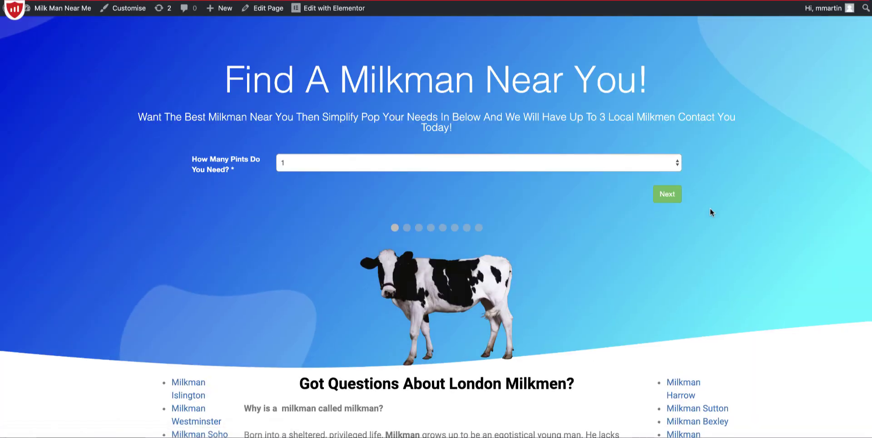
{"action": "scroll", "coordinate": [614, 302], "scroll_direction": "down", "scroll_amount": 5}
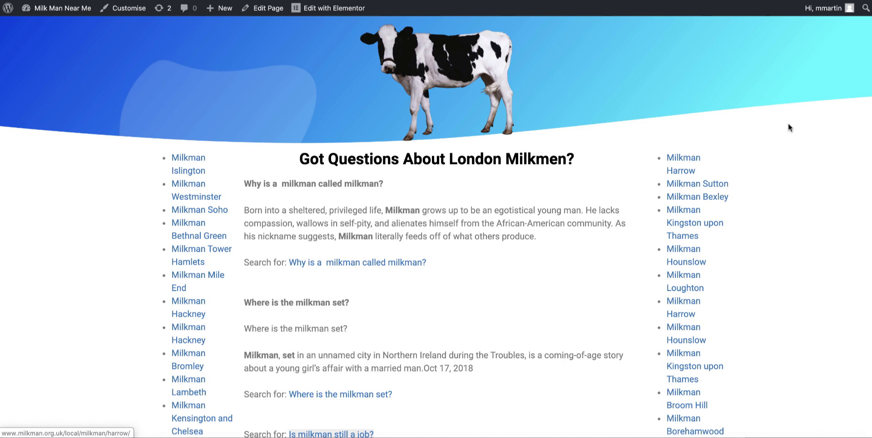
Step: Load the homepage in Elementor and select the left city list to show its radius 1–10 shortcode
{"action": "left_click", "coordinate": [267, 9]}
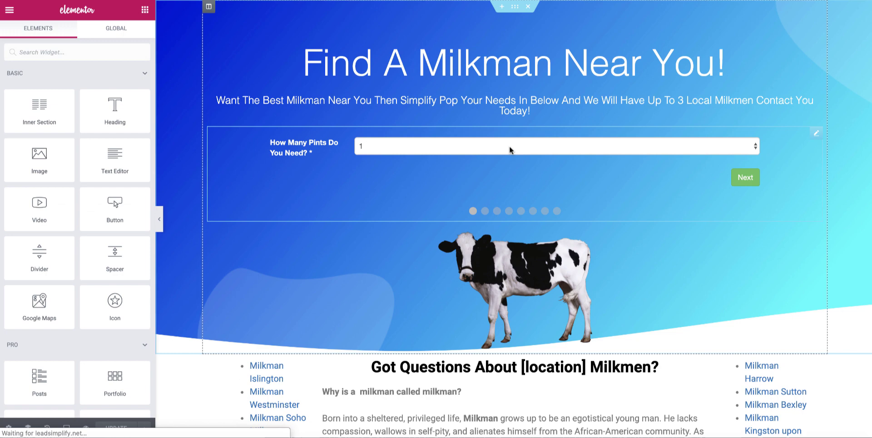
{"action": "scroll", "coordinate": [508, 146], "scroll_direction": "down", "scroll_amount": 5}
{"action": "left_click", "coordinate": [305, 154]}
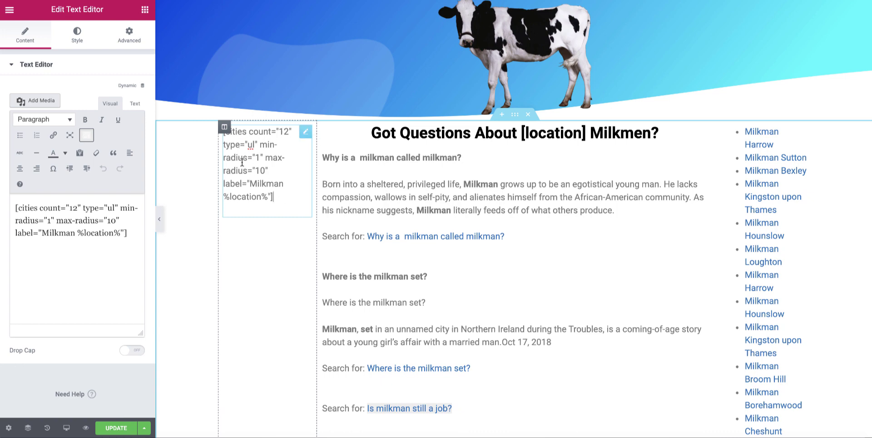
Step: Select the right city list to show its radius 11–20 shortcode and look over the FAQ
{"action": "left_click", "coordinate": [799, 220]}
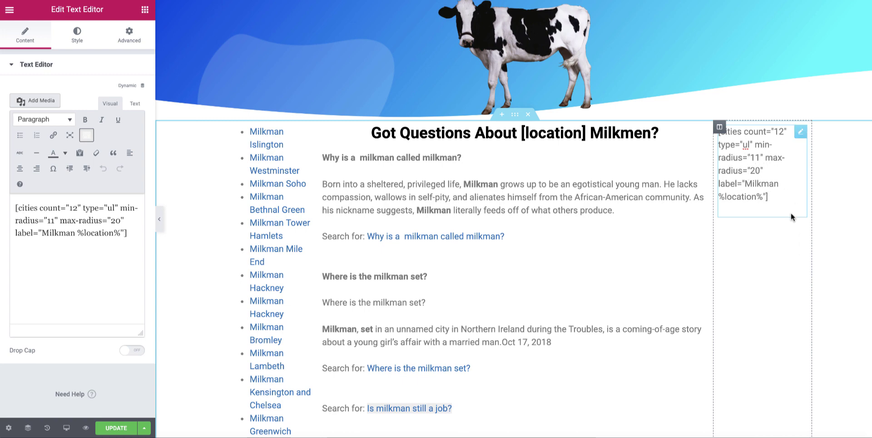
{"action": "left_click", "coordinate": [794, 196]}
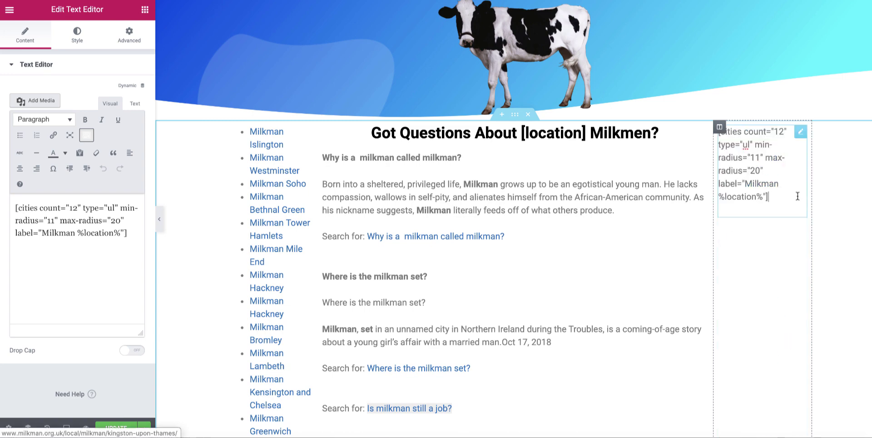
{"action": "mouse_move", "coordinate": [506, 260]}
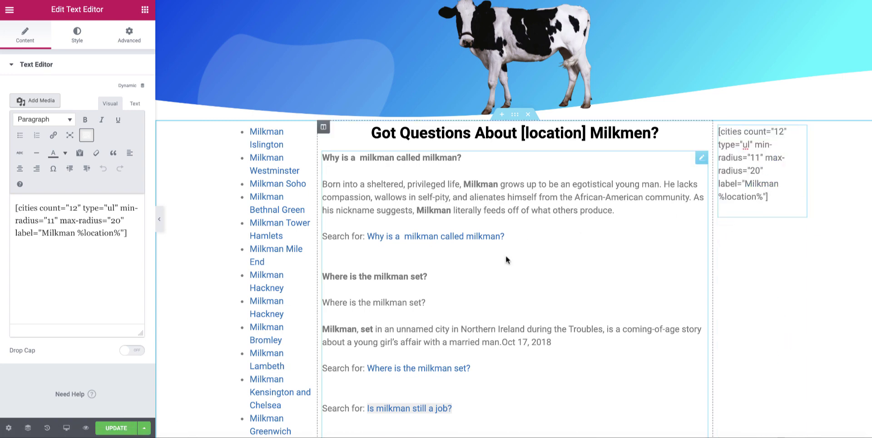
{"action": "scroll", "coordinate": [450, 196], "scroll_direction": "down", "scroll_amount": 8}
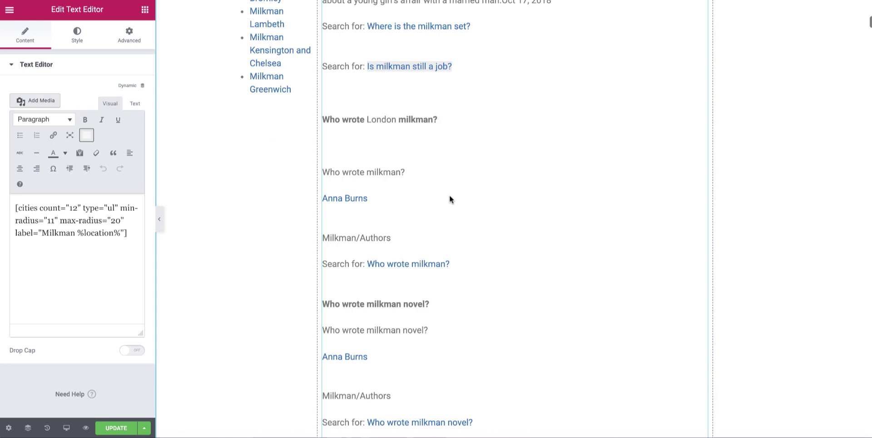
{"action": "scroll", "coordinate": [449, 196], "scroll_direction": "down", "scroll_amount": 9}
{"action": "scroll", "coordinate": [450, 196], "scroll_direction": "down", "scroll_amount": 8}
{"action": "scroll", "coordinate": [450, 196], "scroll_direction": "down", "scroll_amount": 6}
{"action": "scroll", "coordinate": [450, 196], "scroll_direction": "down", "scroll_amount": 5}
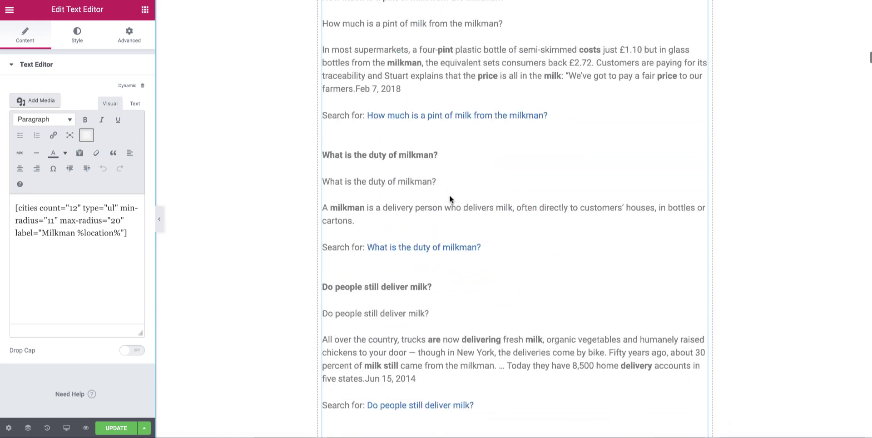
{"action": "scroll", "coordinate": [449, 196], "scroll_direction": "up", "scroll_amount": 10}
{"action": "scroll", "coordinate": [449, 196], "scroll_direction": "up", "scroll_amount": 10}
{"action": "scroll", "coordinate": [450, 196], "scroll_direction": "up", "scroll_amount": 8}
{"action": "scroll", "coordinate": [450, 196], "scroll_direction": "down", "scroll_amount": 2}
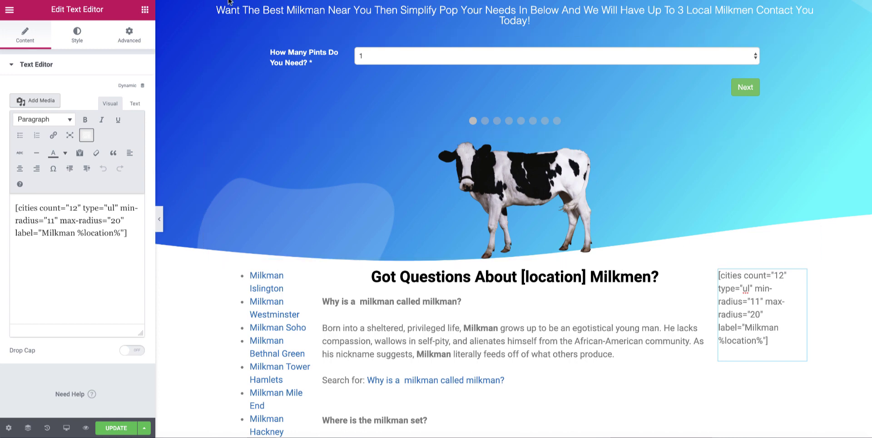
{"action": "left_click", "coordinate": [10, 10]}
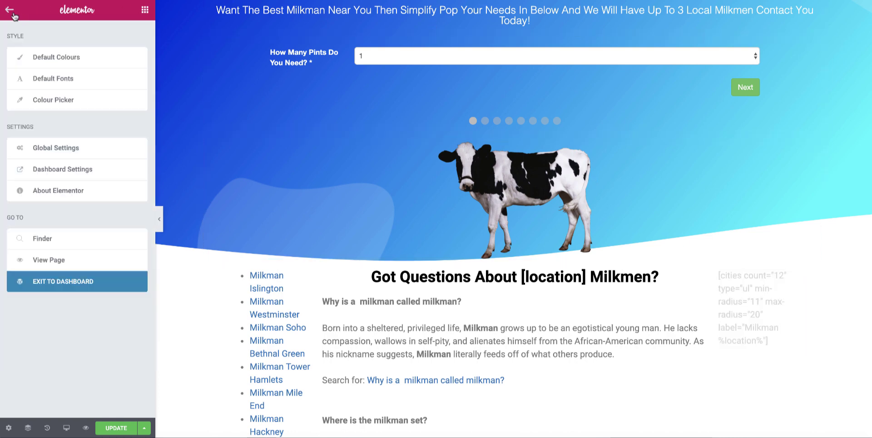
Step: Leave the Elementor editor without saving and return to the live page
{"action": "left_click", "coordinate": [64, 262]}
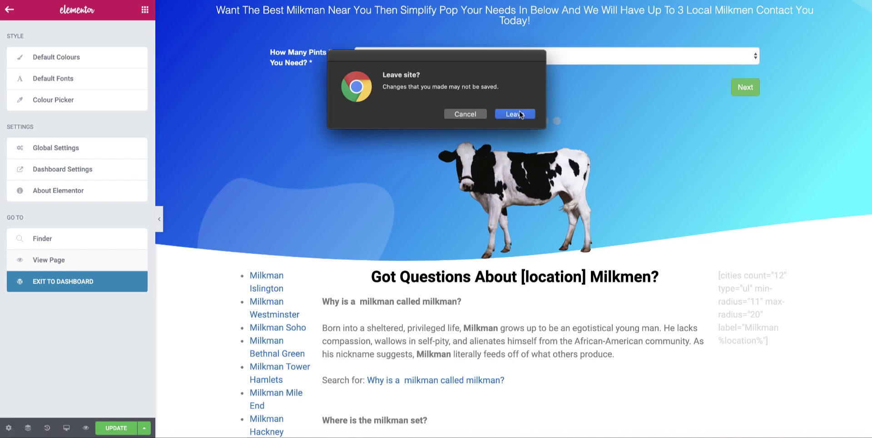
{"action": "left_click", "coordinate": [519, 113]}
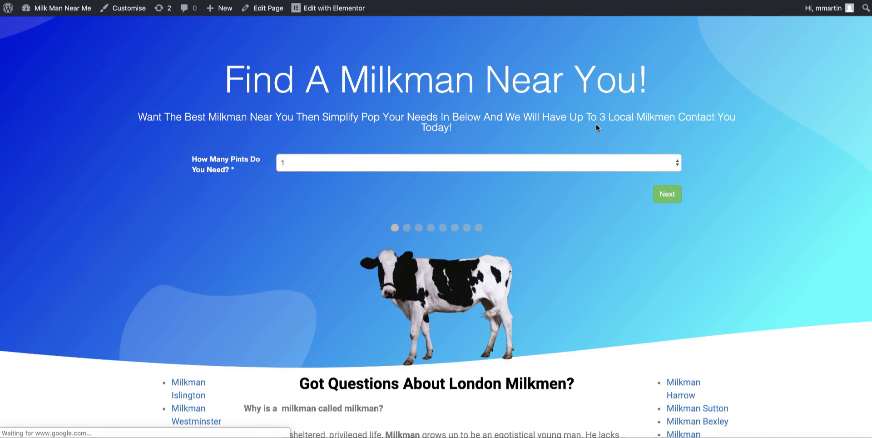
{"action": "scroll", "coordinate": [596, 128], "scroll_direction": "down", "scroll_amount": 4}
{"action": "scroll", "coordinate": [596, 127], "scroll_direction": "down", "scroll_amount": 4}
{"action": "scroll", "coordinate": [596, 127], "scroll_direction": "down", "scroll_amount": 5}
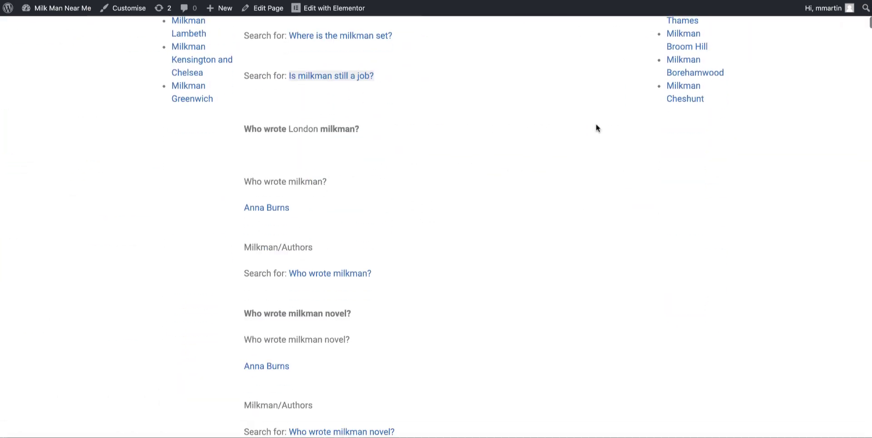
{"action": "scroll", "coordinate": [596, 124], "scroll_direction": "down", "scroll_amount": 4}
{"action": "scroll", "coordinate": [596, 124], "scroll_direction": "down", "scroll_amount": 4}
{"action": "scroll", "coordinate": [593, 117], "scroll_direction": "down", "scroll_amount": 5}
{"action": "scroll", "coordinate": [593, 117], "scroll_direction": "down", "scroll_amount": 1}
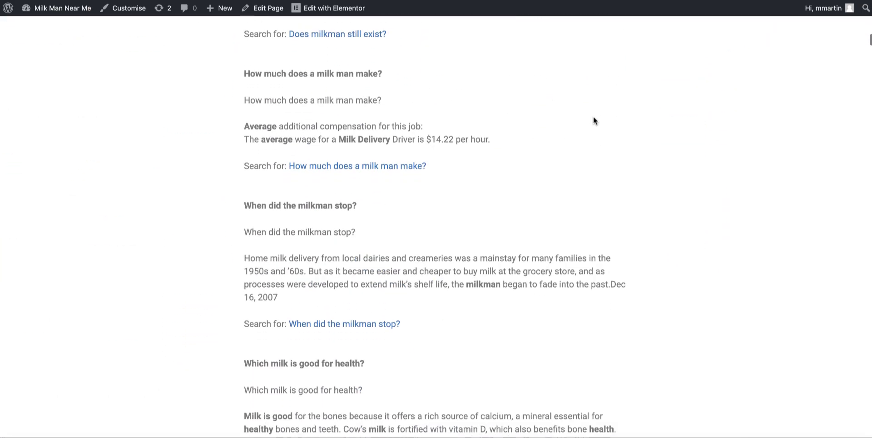
{"action": "scroll", "coordinate": [593, 118], "scroll_direction": "down", "scroll_amount": 6}
{"action": "scroll", "coordinate": [593, 117], "scroll_direction": "down", "scroll_amount": 5}
{"action": "scroll", "coordinate": [593, 117], "scroll_direction": "down", "scroll_amount": 5}
{"action": "scroll", "coordinate": [593, 118], "scroll_direction": "down", "scroll_amount": 8}
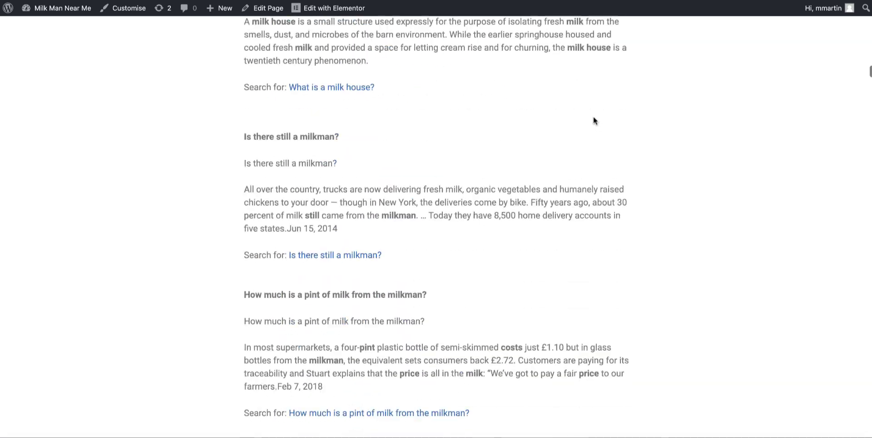
{"action": "scroll", "coordinate": [594, 120], "scroll_direction": "down", "scroll_amount": 5}
{"action": "scroll", "coordinate": [593, 113], "scroll_direction": "down", "scroll_amount": 2}
Step: Read through the London milk FAQ entries down to the homogenised milk question
{"action": "scroll", "coordinate": [596, 121], "scroll_direction": "up", "scroll_amount": 2}
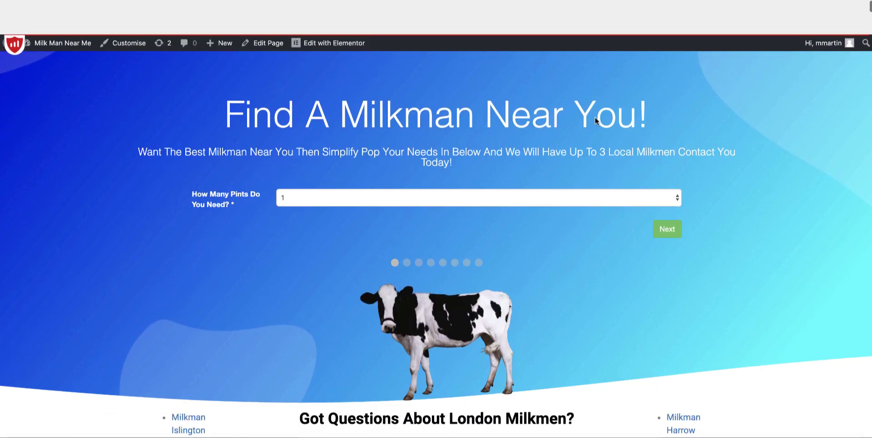
{"action": "scroll", "coordinate": [595, 121], "scroll_direction": "down", "scroll_amount": 5}
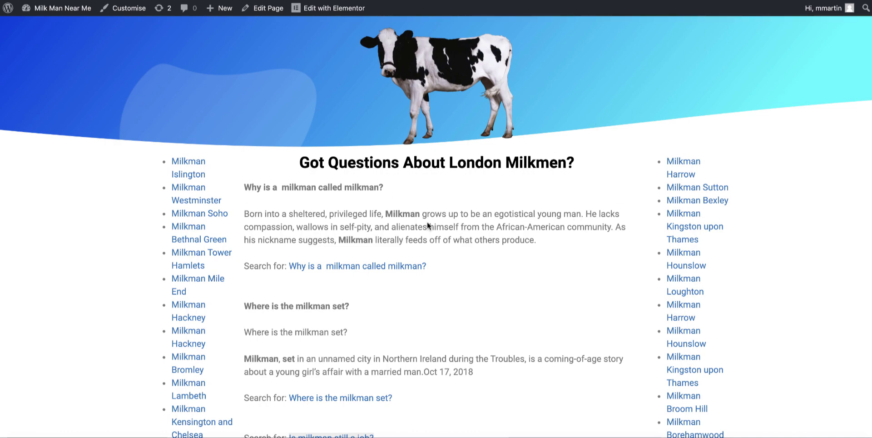
{"action": "scroll", "coordinate": [558, 205], "scroll_direction": "down", "scroll_amount": 4}
{"action": "scroll", "coordinate": [558, 206], "scroll_direction": "down", "scroll_amount": 6}
{"action": "scroll", "coordinate": [558, 205], "scroll_direction": "down", "scroll_amount": 8}
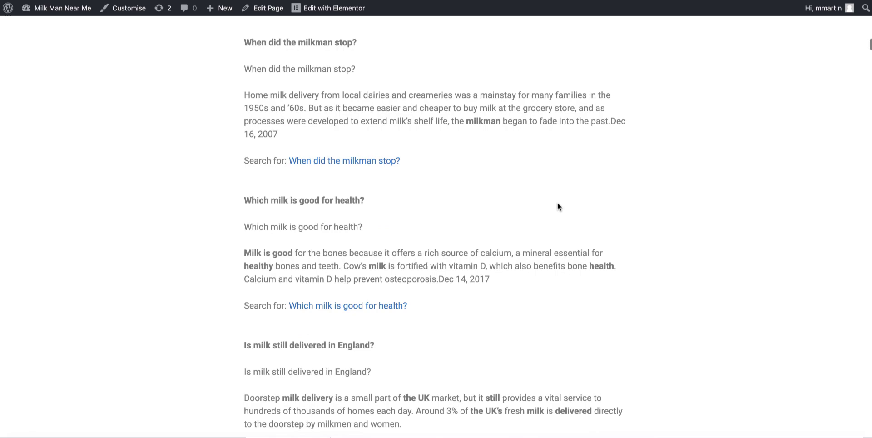
{"action": "scroll", "coordinate": [558, 206], "scroll_direction": "down", "scroll_amount": 9}
{"action": "scroll", "coordinate": [558, 206], "scroll_direction": "down", "scroll_amount": 8}
{"action": "scroll", "coordinate": [558, 205], "scroll_direction": "down", "scroll_amount": 8}
{"action": "scroll", "coordinate": [558, 205], "scroll_direction": "down", "scroll_amount": 8}
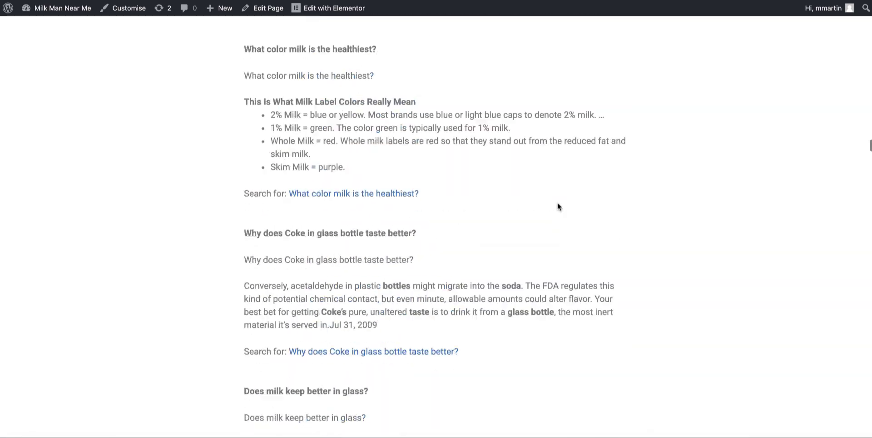
{"action": "scroll", "coordinate": [558, 205], "scroll_direction": "down", "scroll_amount": 8}
{"action": "scroll", "coordinate": [558, 206], "scroll_direction": "down", "scroll_amount": 10}
{"action": "scroll", "coordinate": [558, 206], "scroll_direction": "down", "scroll_amount": 3}
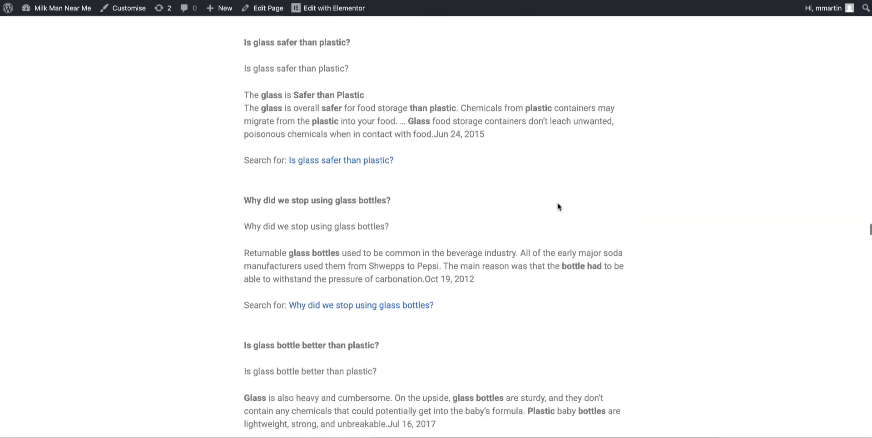
{"action": "scroll", "coordinate": [471, 184], "scroll_direction": "down", "scroll_amount": 3}
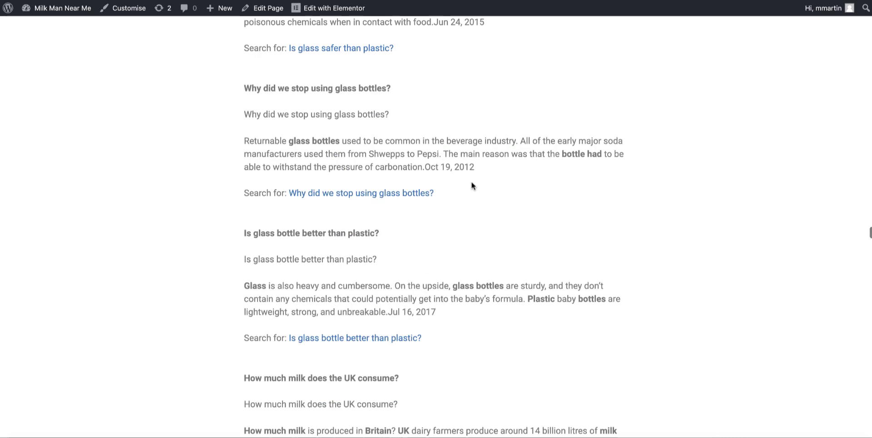
{"action": "scroll", "coordinate": [448, 189], "scroll_direction": "down", "scroll_amount": 1}
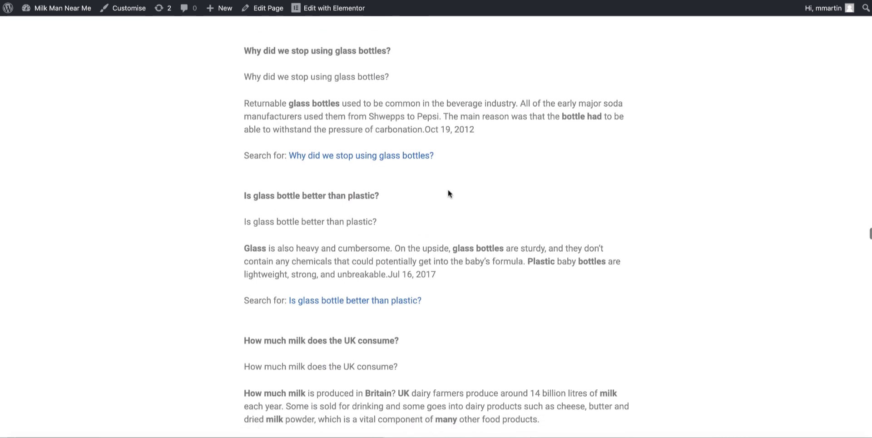
{"action": "scroll", "coordinate": [448, 189], "scroll_direction": "down", "scroll_amount": 2}
{"action": "scroll", "coordinate": [452, 198], "scroll_direction": "down", "scroll_amount": 2}
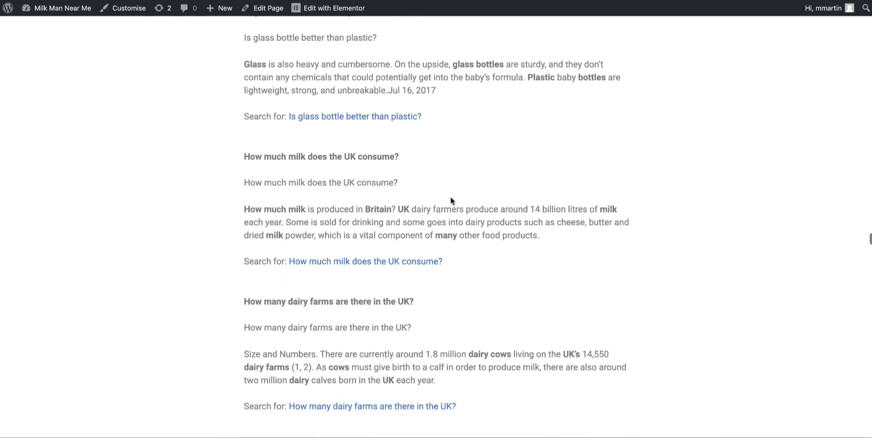
{"action": "scroll", "coordinate": [448, 199], "scroll_direction": "down", "scroll_amount": 2}
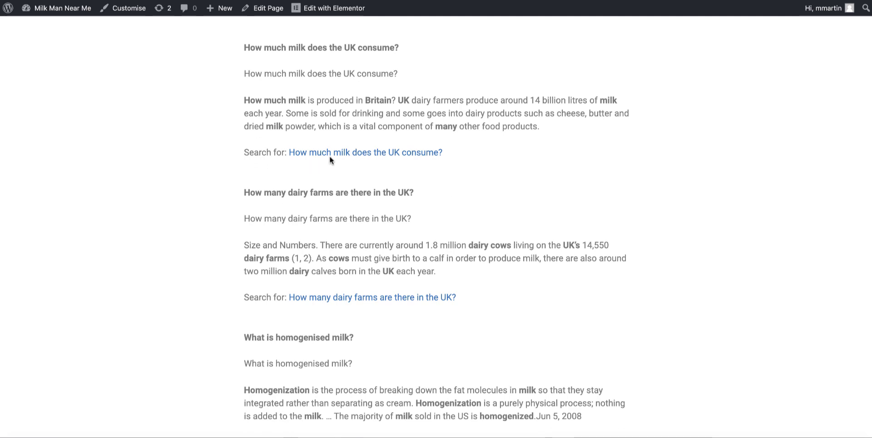
{"action": "scroll", "coordinate": [408, 155], "scroll_direction": "down", "scroll_amount": 2}
{"action": "scroll", "coordinate": [335, 184], "scroll_direction": "down", "scroll_amount": 1}
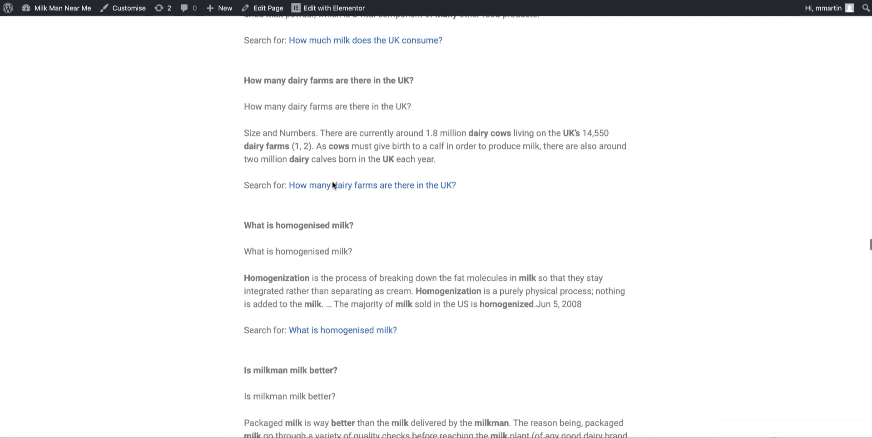
{"action": "scroll", "coordinate": [500, 196], "scroll_direction": "down", "scroll_amount": 2}
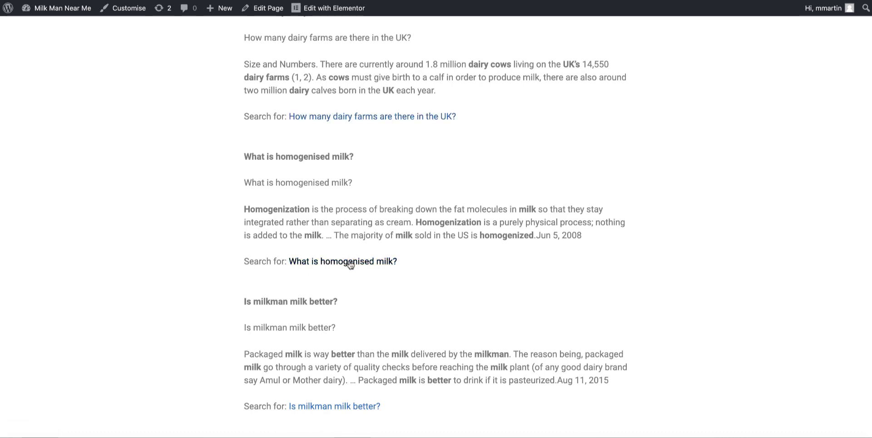
{"action": "scroll", "coordinate": [374, 235], "scroll_direction": "down", "scroll_amount": 4}
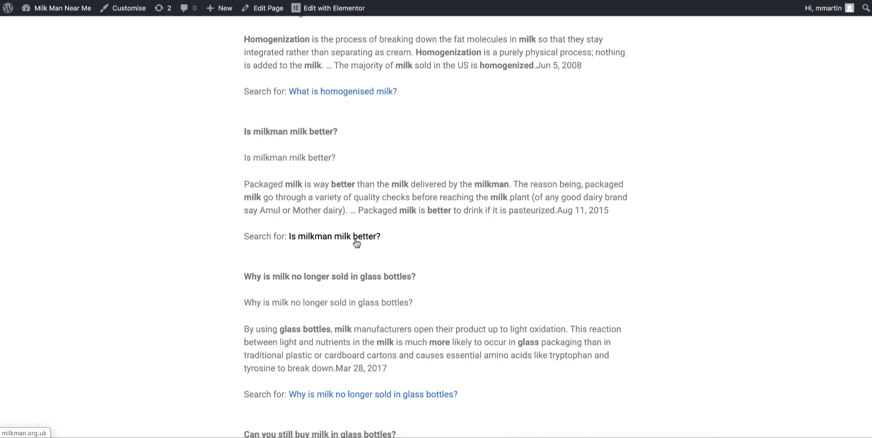
{"action": "scroll", "coordinate": [462, 246], "scroll_direction": "down", "scroll_amount": 4}
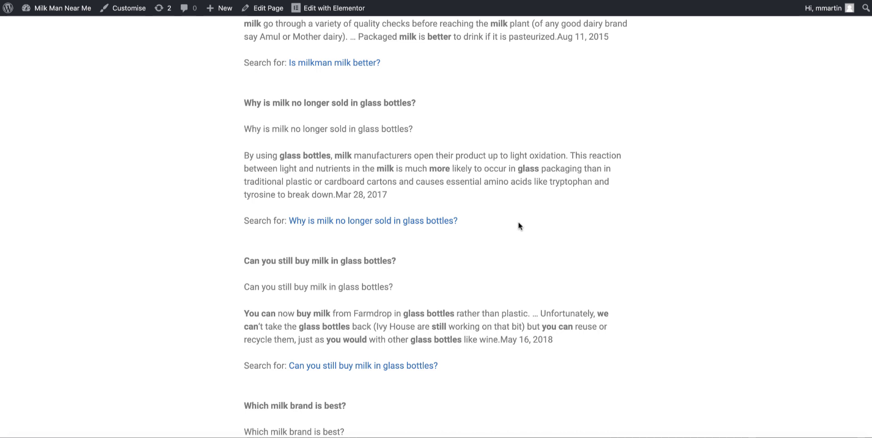
{"action": "scroll", "coordinate": [519, 226], "scroll_direction": "down", "scroll_amount": 4}
{"action": "scroll", "coordinate": [519, 225], "scroll_direction": "down", "scroll_amount": 4}
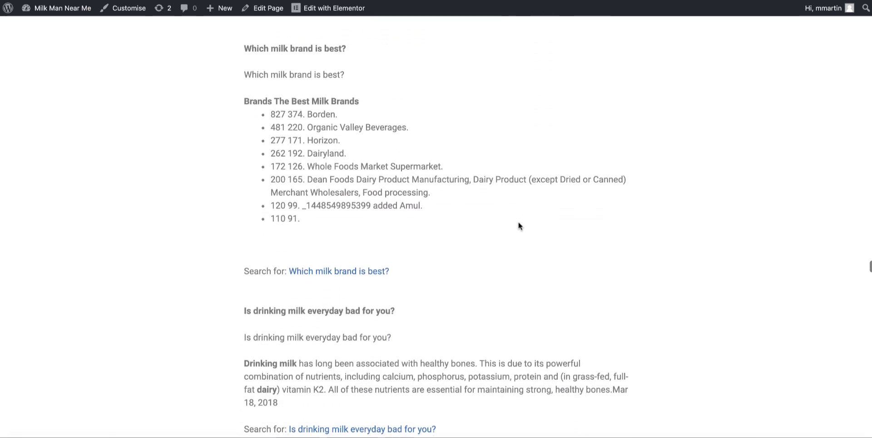
{"action": "scroll", "coordinate": [317, 297], "scroll_direction": "down", "scroll_amount": 2}
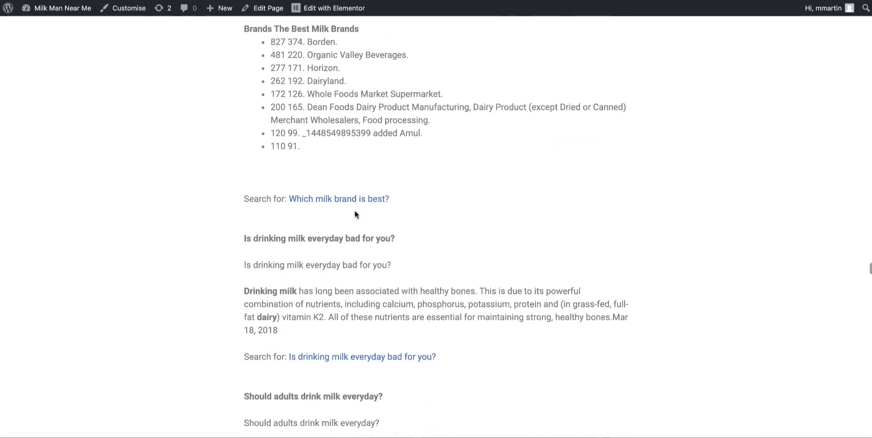
{"action": "scroll", "coordinate": [422, 236], "scroll_direction": "down", "scroll_amount": 1}
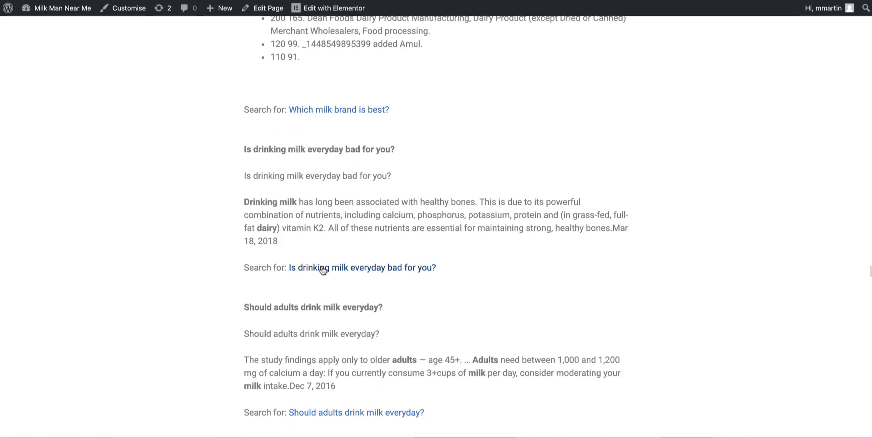
{"action": "scroll", "coordinate": [455, 278], "scroll_direction": "down", "scroll_amount": 3}
{"action": "scroll", "coordinate": [460, 278], "scroll_direction": "down", "scroll_amount": 1}
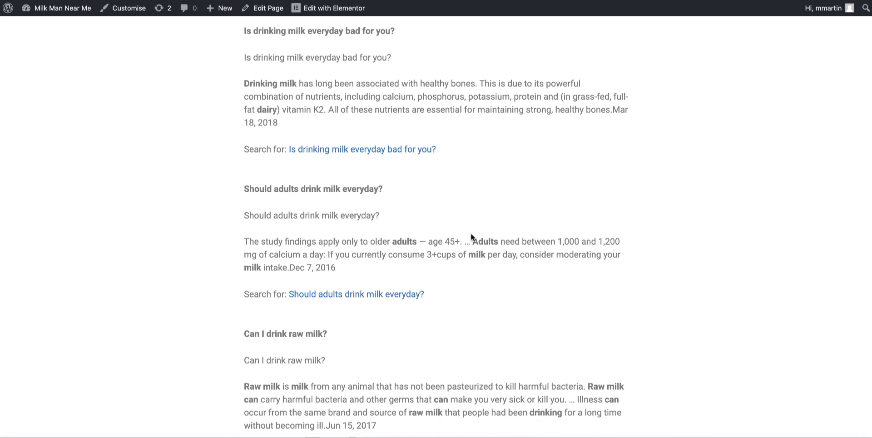
{"action": "scroll", "coordinate": [571, 257], "scroll_direction": "down", "scroll_amount": 10}
{"action": "scroll", "coordinate": [572, 257], "scroll_direction": "down", "scroll_amount": 10}
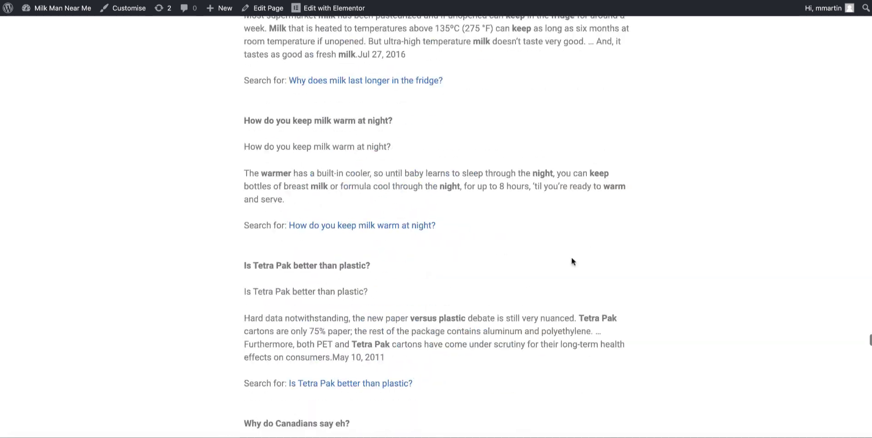
{"action": "scroll", "coordinate": [572, 257], "scroll_direction": "down", "scroll_amount": 10}
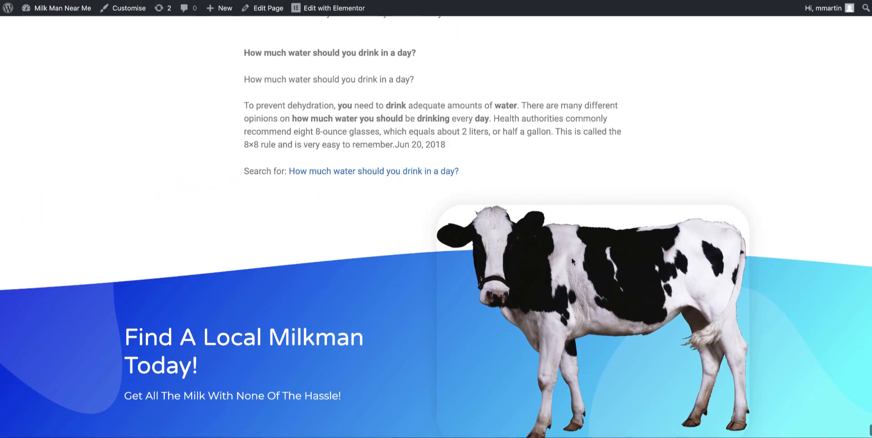
{"action": "scroll", "coordinate": [571, 257], "scroll_direction": "up", "scroll_amount": 10}
{"action": "scroll", "coordinate": [572, 257], "scroll_direction": "up", "scroll_amount": 10}
{"action": "scroll", "coordinate": [572, 257], "scroll_direction": "up", "scroll_amount": 10}
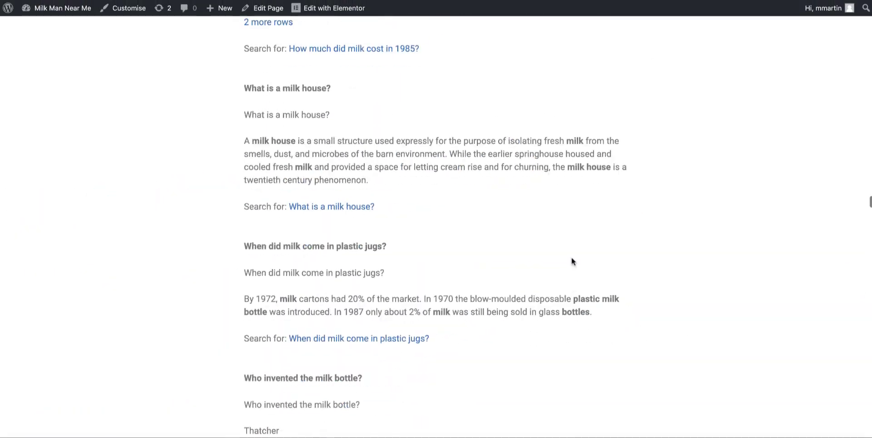
{"action": "scroll", "coordinate": [571, 257], "scroll_direction": "up", "scroll_amount": 5}
{"action": "scroll", "coordinate": [571, 257], "scroll_direction": "up", "scroll_amount": 5}
{"action": "scroll", "coordinate": [572, 257], "scroll_direction": "up", "scroll_amount": 10}
{"action": "scroll", "coordinate": [572, 257], "scroll_direction": "up", "scroll_amount": 10}
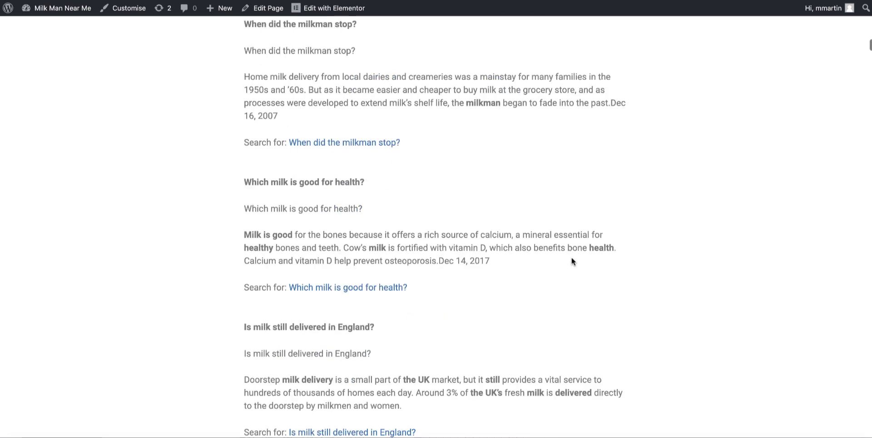
{"action": "scroll", "coordinate": [572, 257], "scroll_direction": "up", "scroll_amount": 10}
{"action": "scroll", "coordinate": [572, 258], "scroll_direction": "down", "scroll_amount": 4}
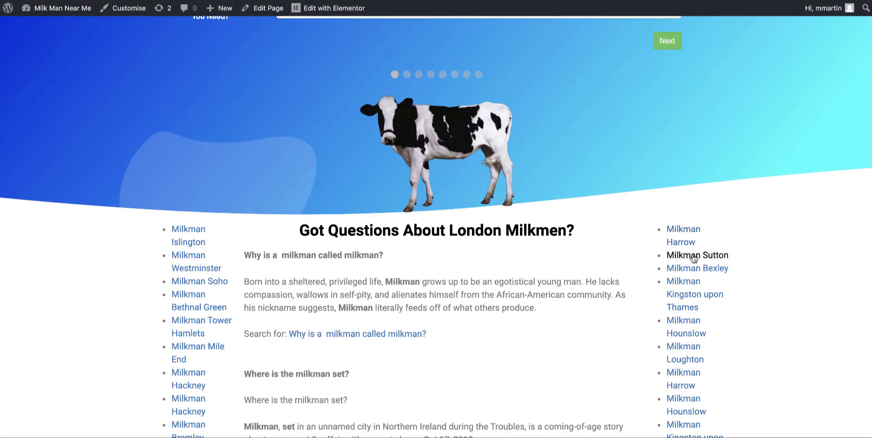
Step: Open the Milkman Sutton page, scroll through its Sutton Q&A and return to the top
{"action": "left_click", "coordinate": [692, 255]}
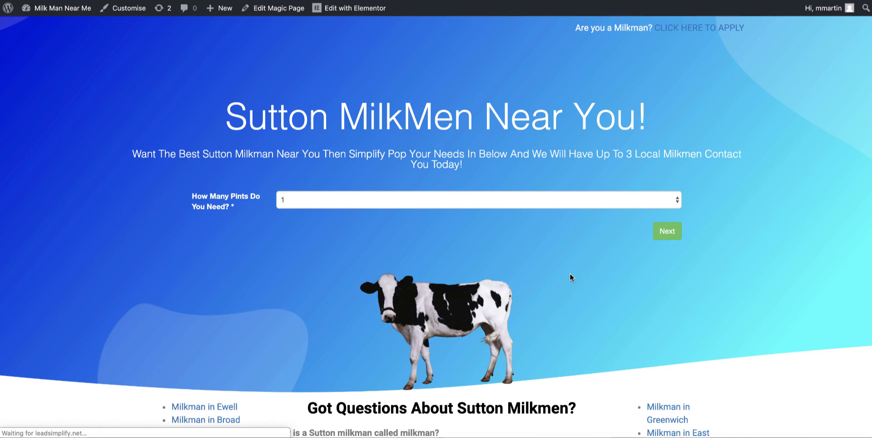
{"action": "scroll", "coordinate": [479, 344], "scroll_direction": "down", "scroll_amount": 4}
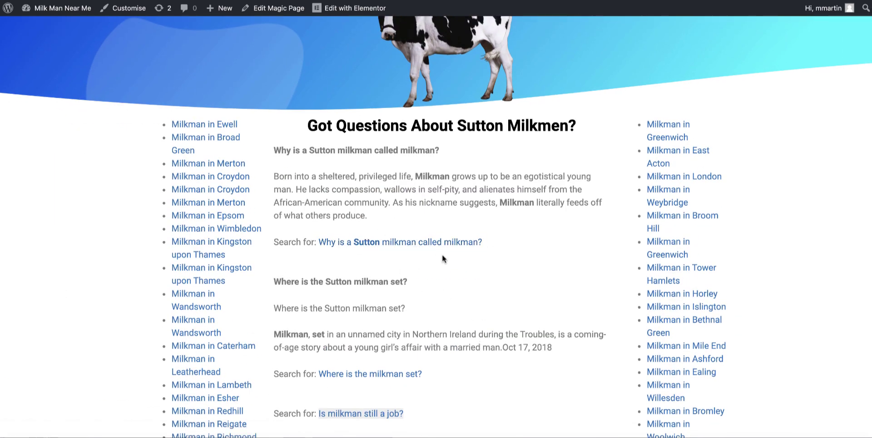
{"action": "scroll", "coordinate": [449, 321], "scroll_direction": "down", "scroll_amount": 5}
{"action": "scroll", "coordinate": [378, 309], "scroll_direction": "down", "scroll_amount": 1}
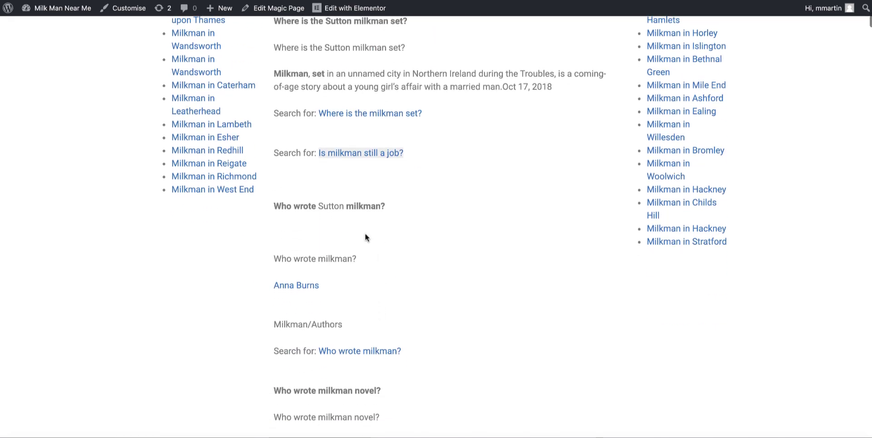
{"action": "scroll", "coordinate": [409, 236], "scroll_direction": "down", "scroll_amount": 1}
{"action": "scroll", "coordinate": [439, 275], "scroll_direction": "down", "scroll_amount": 4}
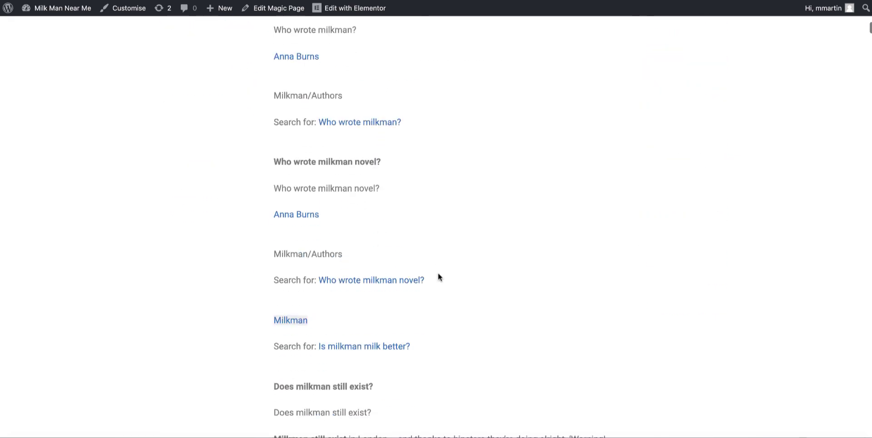
{"action": "scroll", "coordinate": [439, 275], "scroll_direction": "down", "scroll_amount": 5}
{"action": "scroll", "coordinate": [439, 274], "scroll_direction": "up", "scroll_amount": 1}
{"action": "scroll", "coordinate": [439, 275], "scroll_direction": "up", "scroll_amount": 2}
{"action": "scroll", "coordinate": [439, 276], "scroll_direction": "up", "scroll_amount": 15}
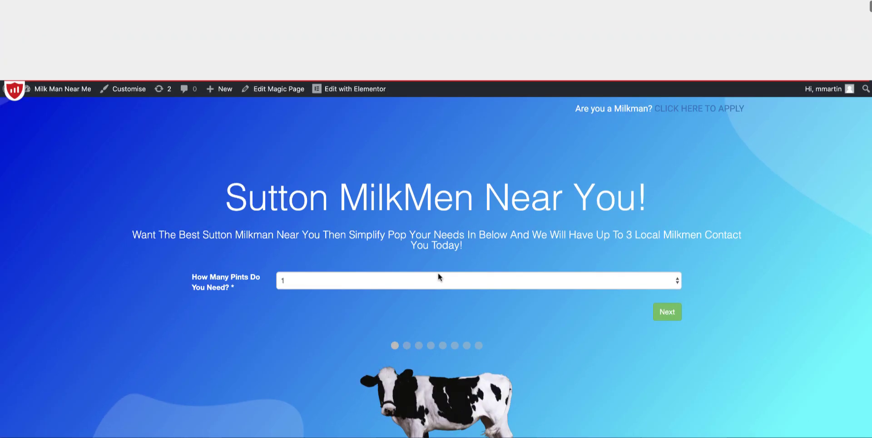